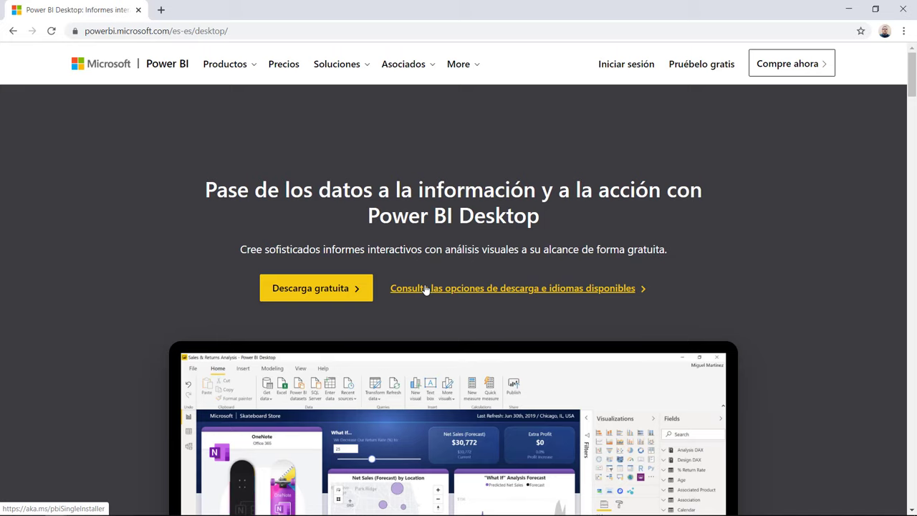
# - Show the download and language options for Power BI Desktop and scroll down the Download Center page
pyautogui.click(426, 289)
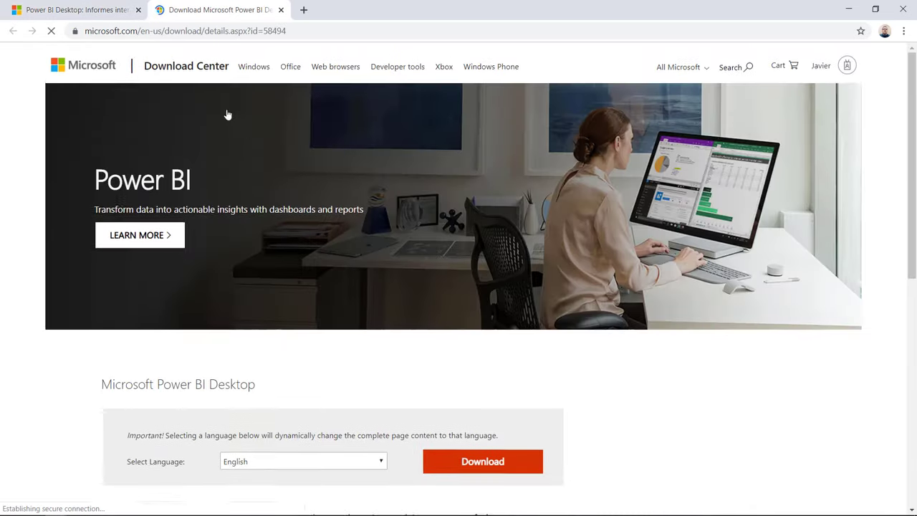
pyautogui.scroll(-2, 360, 332)
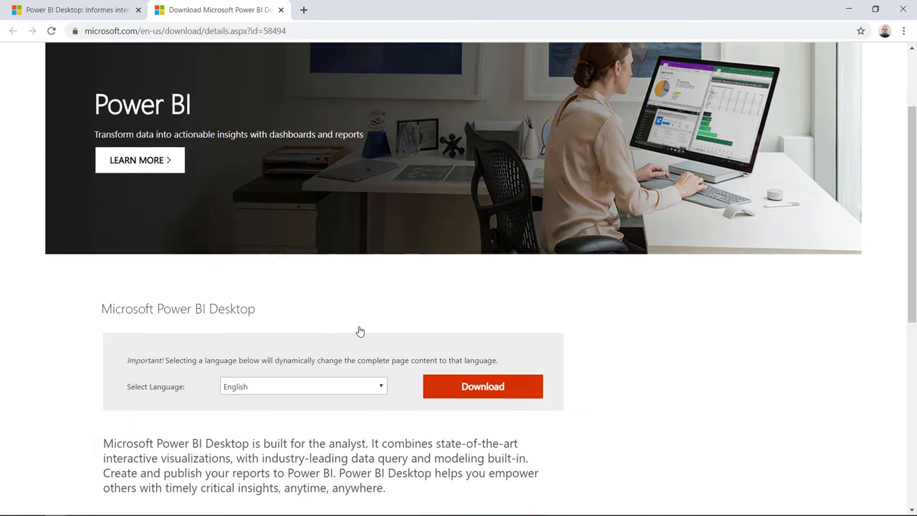
pyautogui.scroll(-1, 360, 331)
pyautogui.scroll(-1, 360, 330)
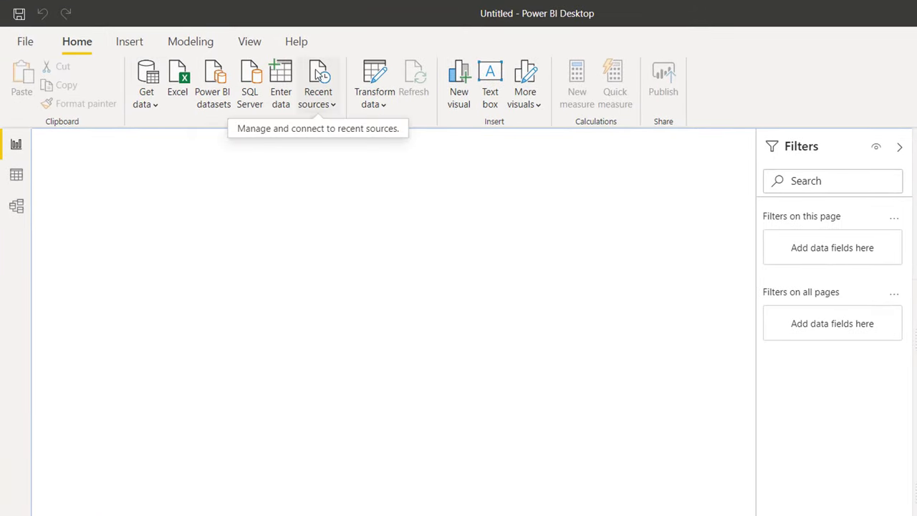
# - Look over the Get data list of common data sources, then dismiss it without choosing one
pyautogui.click(150, 104)
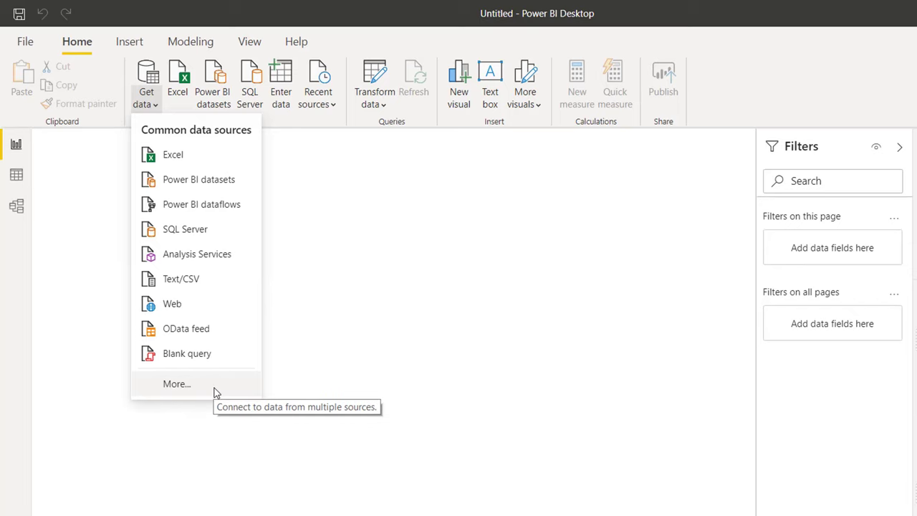
pyautogui.click(240, 279)
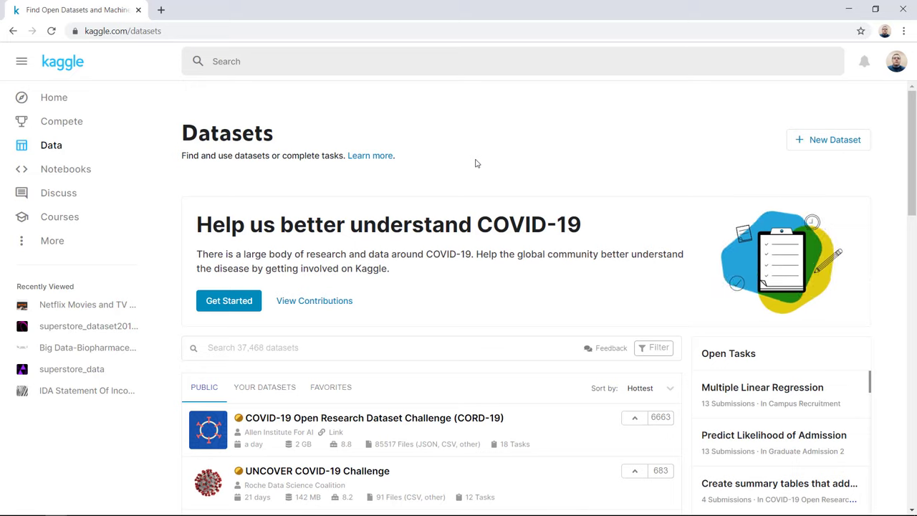
# - Reload Kaggle's public Datasets list and scroll through the available datasets
pyautogui.click(64, 148)
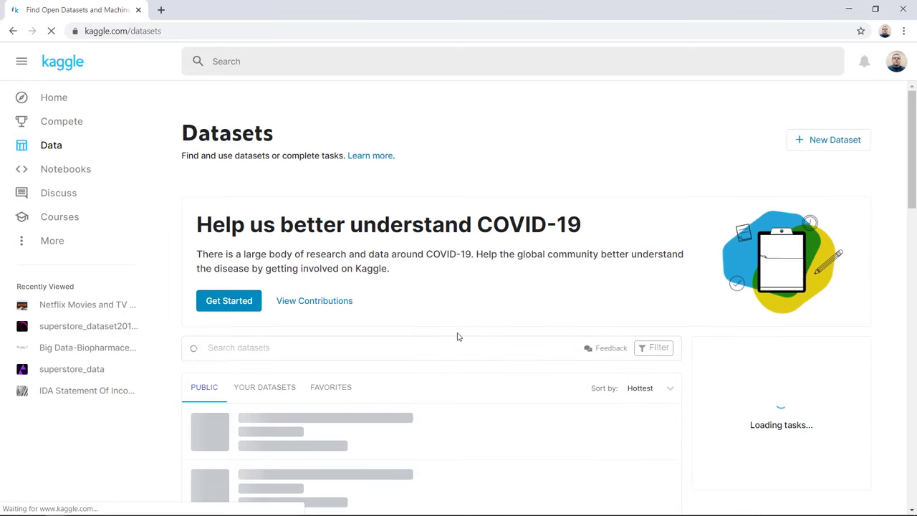
pyautogui.scroll(-3, 459, 337)
pyautogui.scroll(-1, 458, 338)
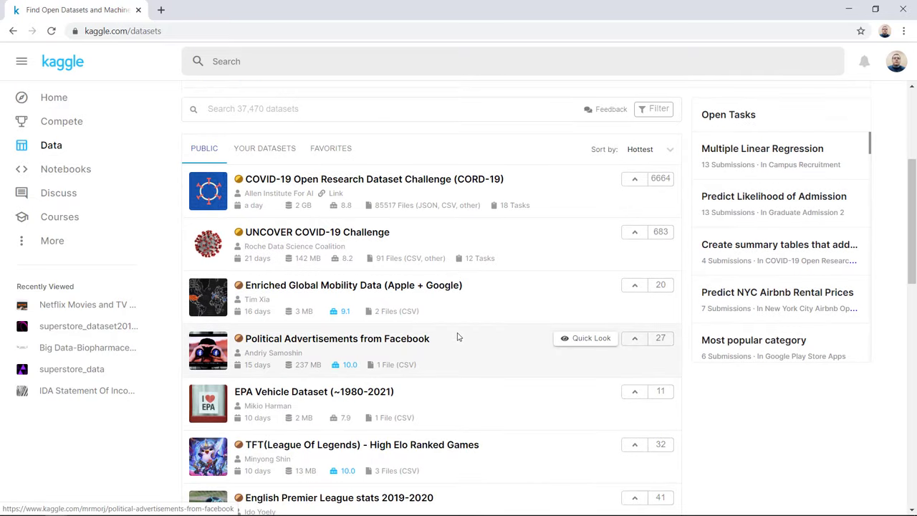
pyautogui.scroll(-2, 458, 338)
pyautogui.scroll(-1, 431, 351)
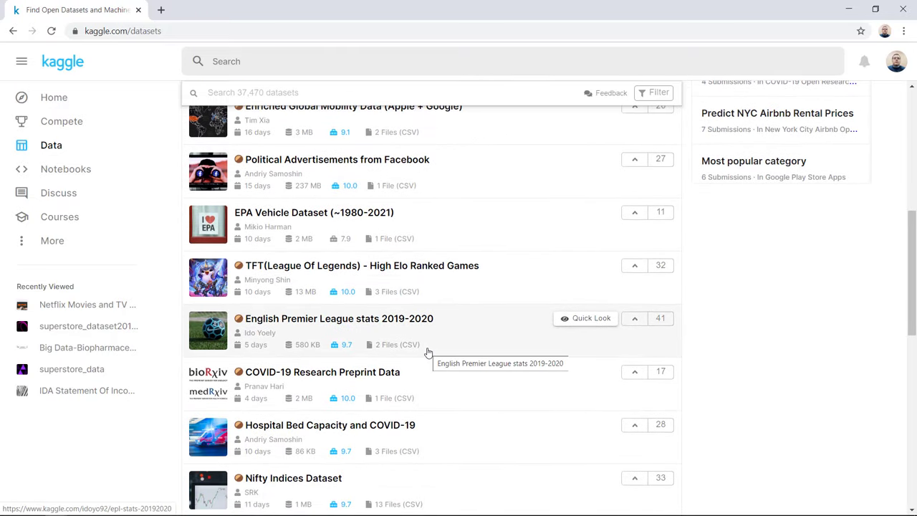
pyautogui.scroll(3, 428, 352)
pyautogui.scroll(1, 428, 352)
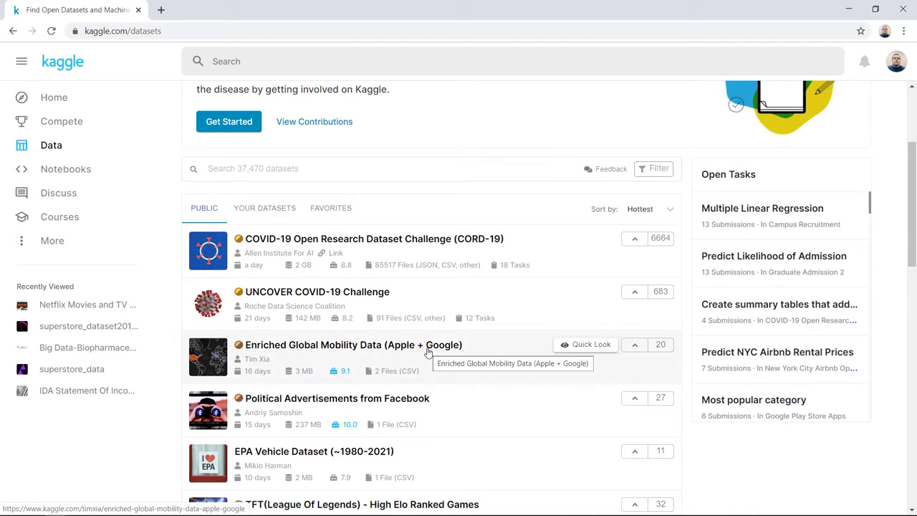
pyautogui.scroll(3, 428, 352)
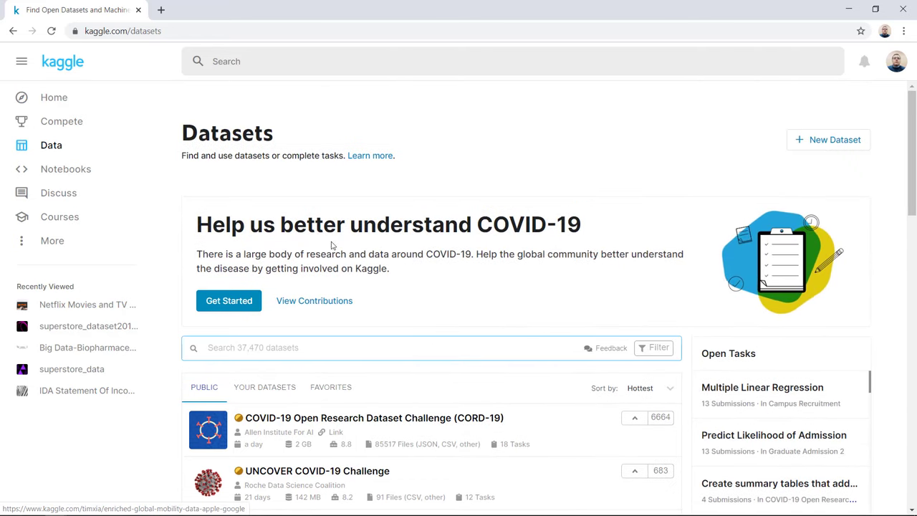
pyautogui.scroll(-3, 423, 451)
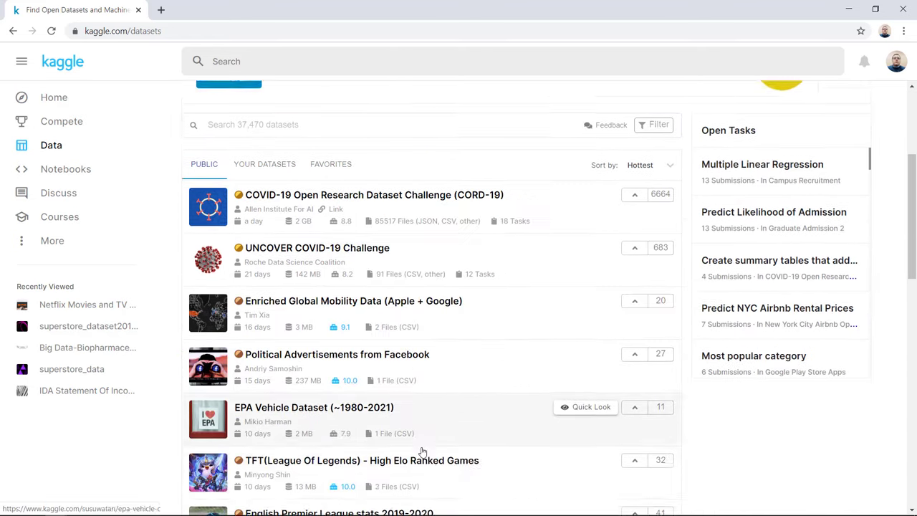
pyautogui.scroll(3, 412, 423)
# - Search Kaggle for 'netflix' and open the Netflix Movies and TV Shows dataset
pyautogui.click(213, 61)
pyautogui.write('netflix')
pyautogui.press('Return')
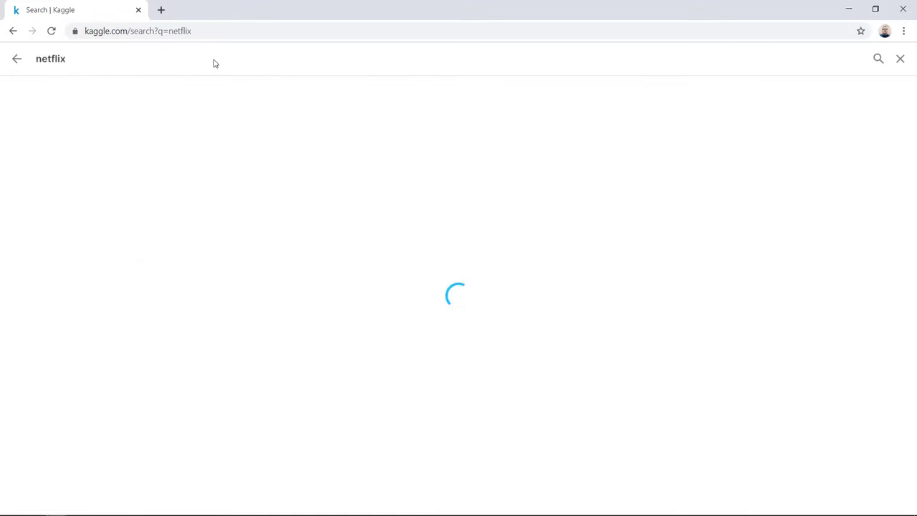
pyautogui.scroll(-2, 434, 365)
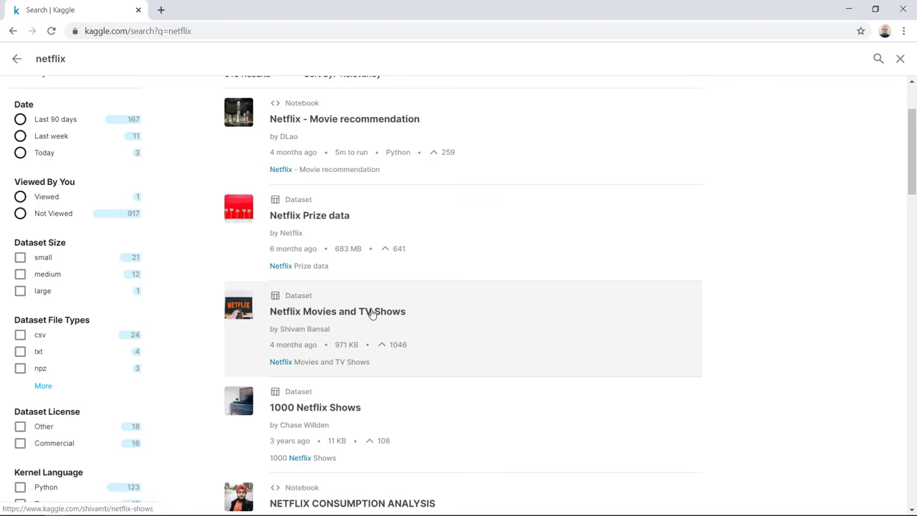
pyautogui.click(372, 313)
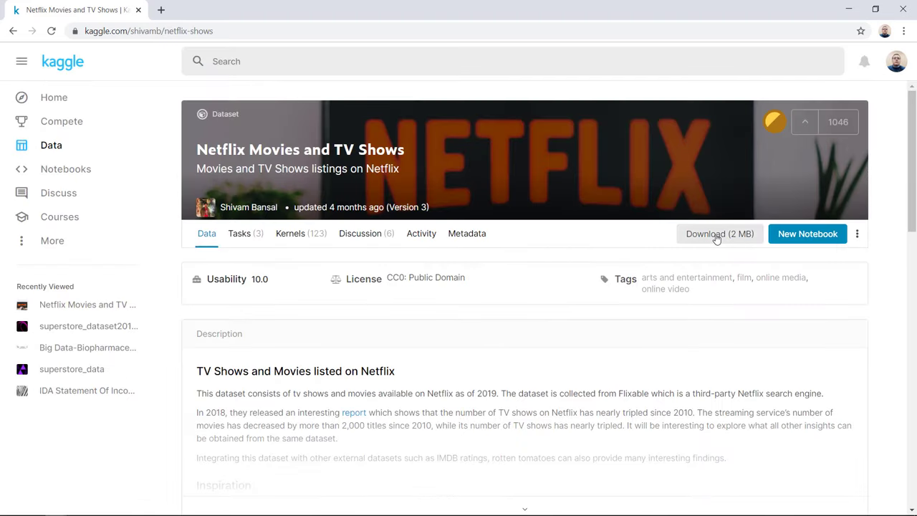
# - Review the netflix_titles.csv preview, then minimize Chrome to return to Power BI
pyautogui.scroll(-2, 452, 270)
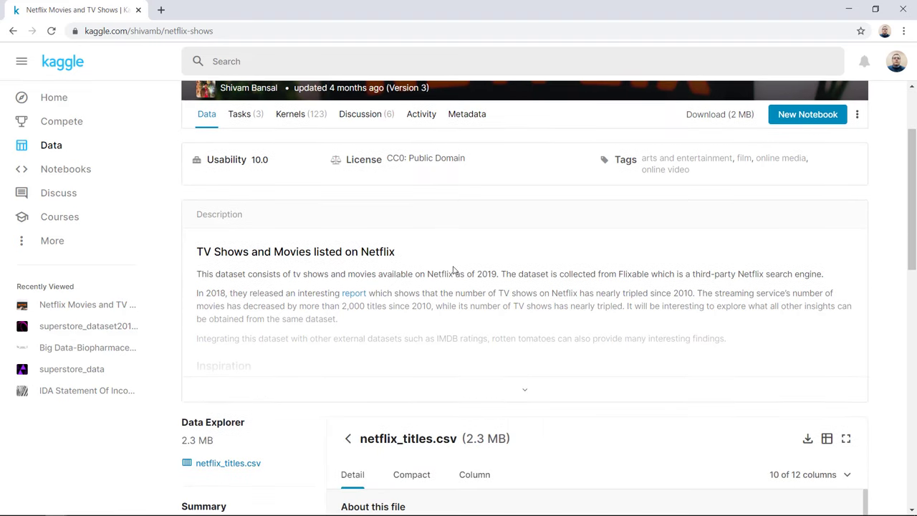
pyautogui.scroll(-2, 453, 271)
pyautogui.scroll(-3, 453, 270)
pyautogui.scroll(-2, 453, 270)
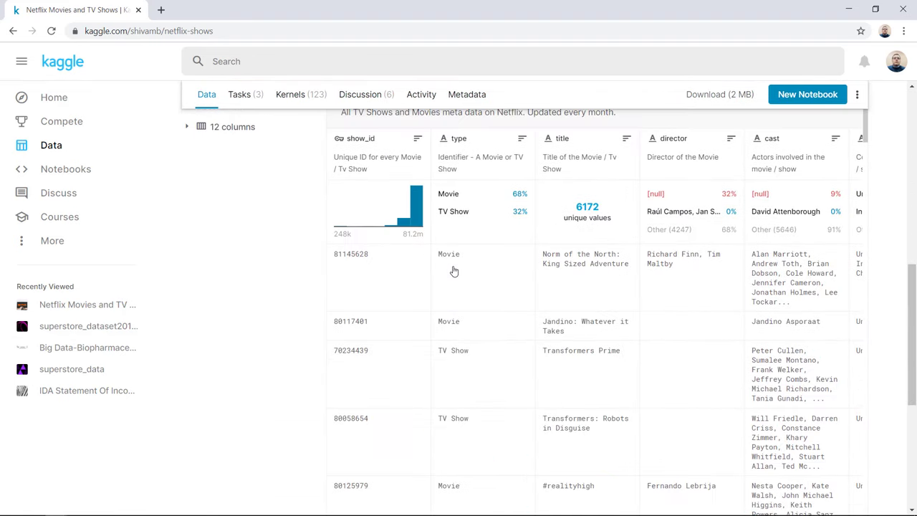
pyautogui.scroll(2, 453, 270)
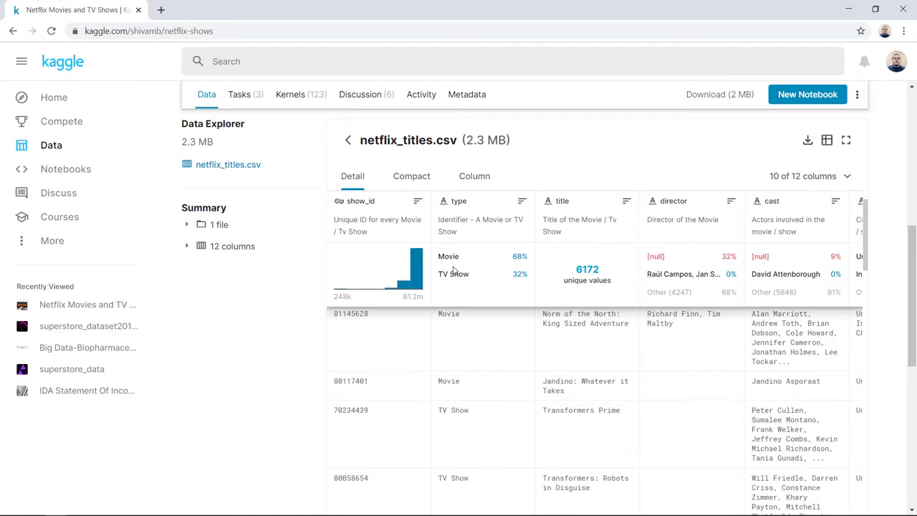
pyautogui.scroll(1, 402, 271)
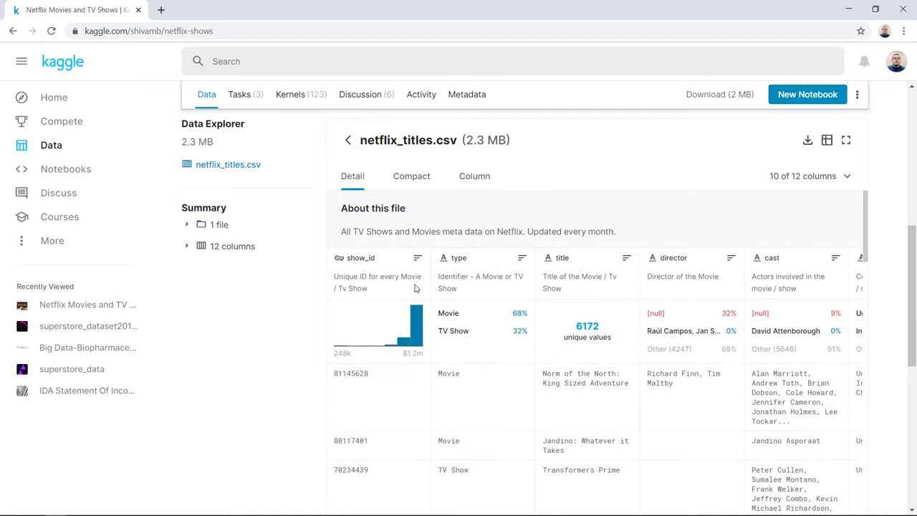
pyautogui.scroll(-1, 386, 342)
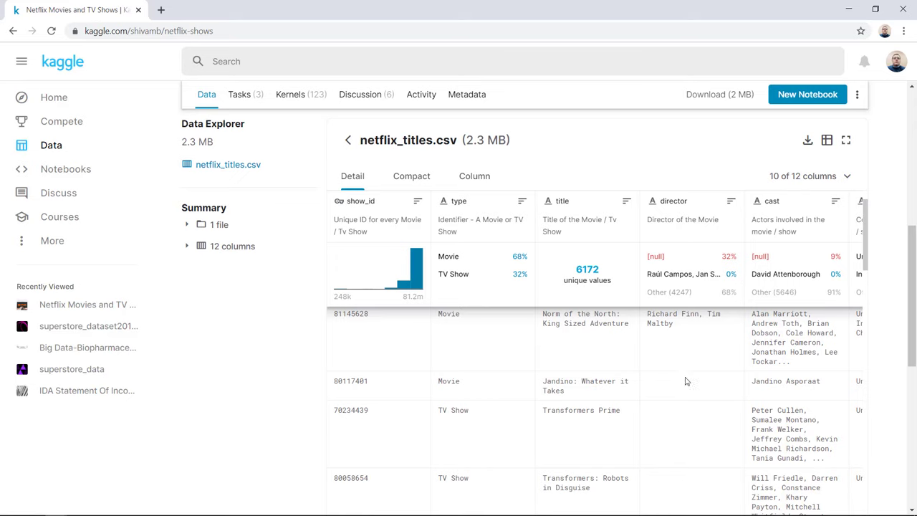
pyautogui.scroll(-5, 653, 311)
pyautogui.hscroll(5, 653, 311)
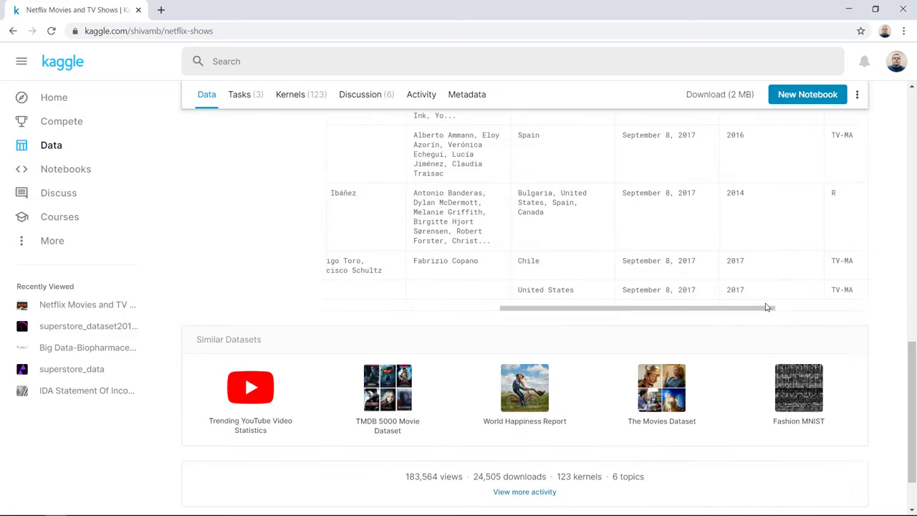
pyautogui.scroll(5, 748, 345)
pyautogui.scroll(2, 724, 342)
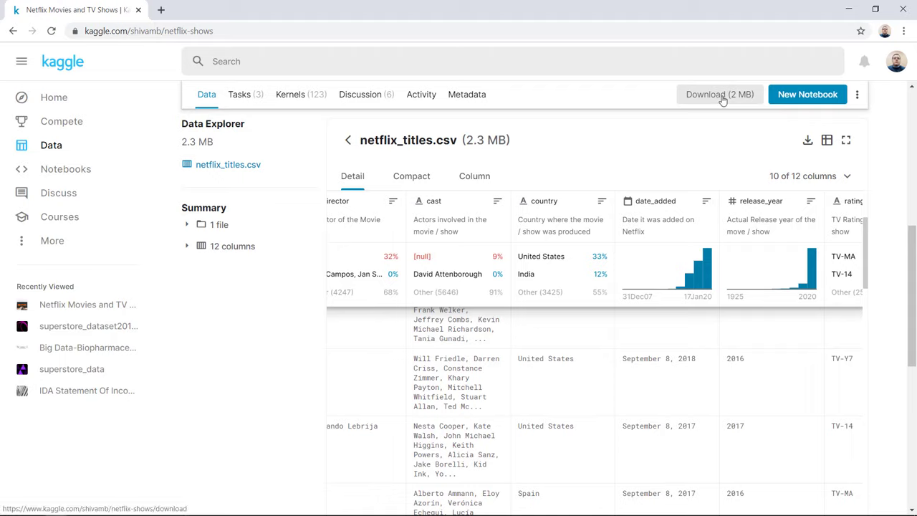
pyautogui.click(846, 14)
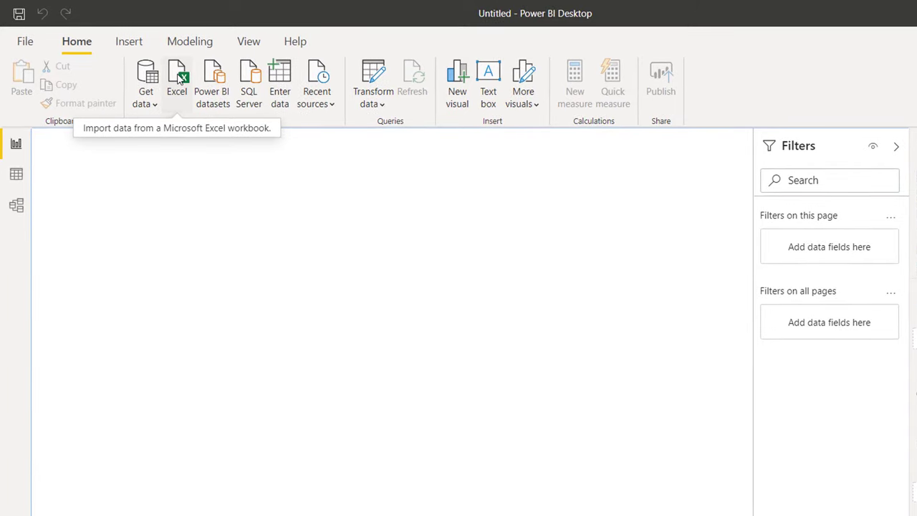
# - Start an Excel import and select netflix_titles.xlsx in the Recursos folder, opening its context menu
pyautogui.click(179, 79)
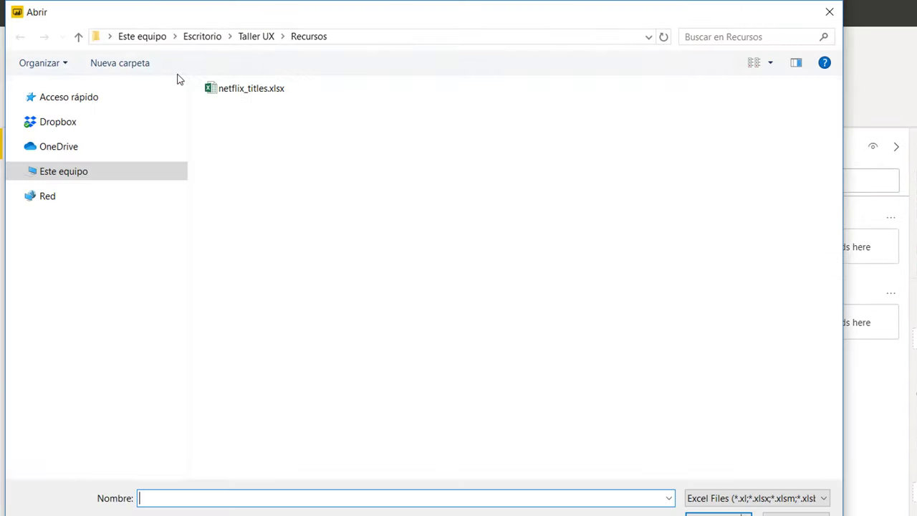
pyautogui.click(247, 91)
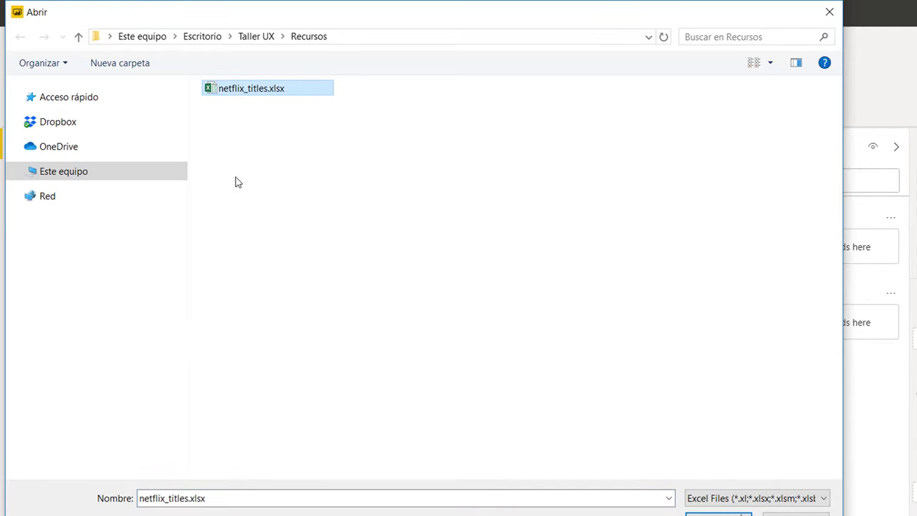
pyautogui.rightClick(262, 91)
pyautogui.moveTo(305, 241)
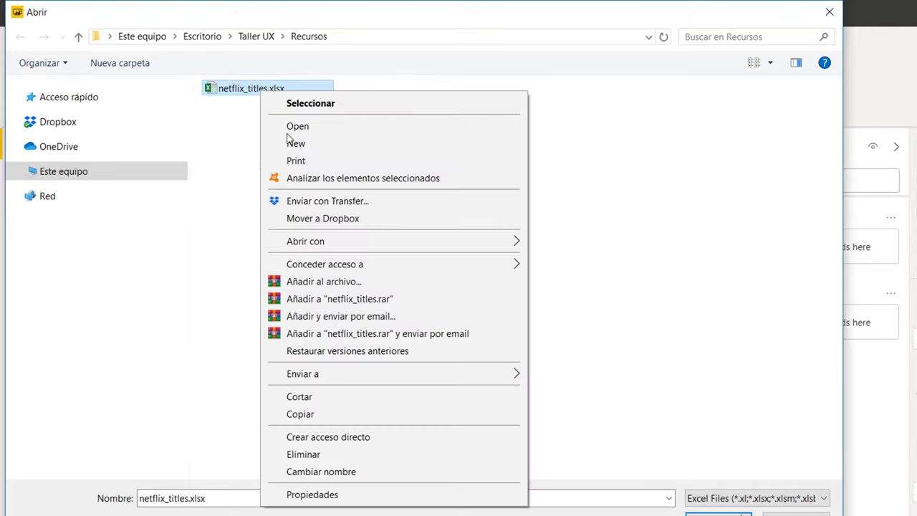
# - Open netflix_titles.xlsx in Excel 2016 and inspect the row-4 headers, title, description and source URL
pyautogui.click(542, 242)
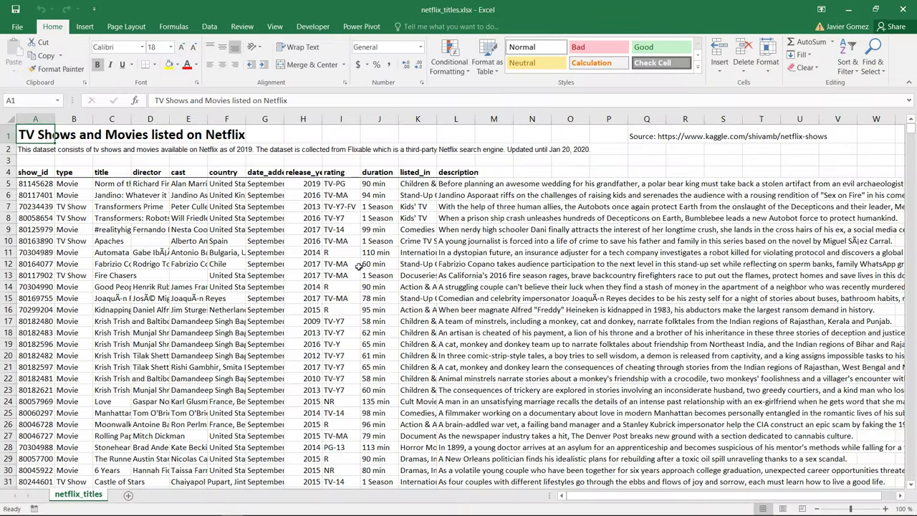
pyautogui.click(8, 172)
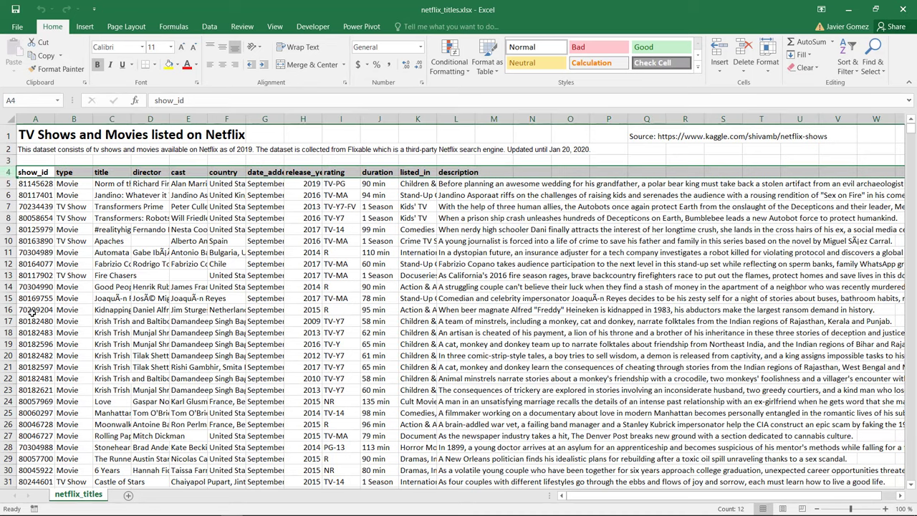
pyautogui.click(40, 241)
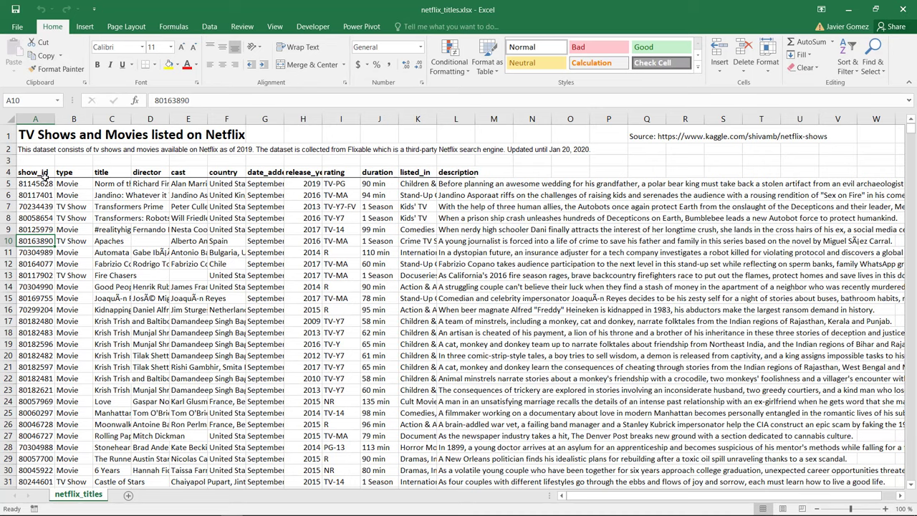
pyautogui.click(41, 136)
pyautogui.click(28, 147)
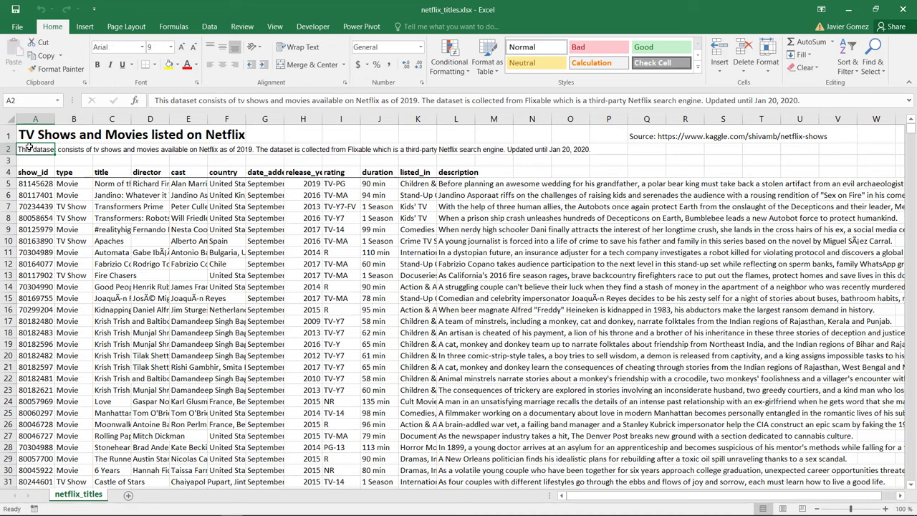
pyautogui.click(643, 135)
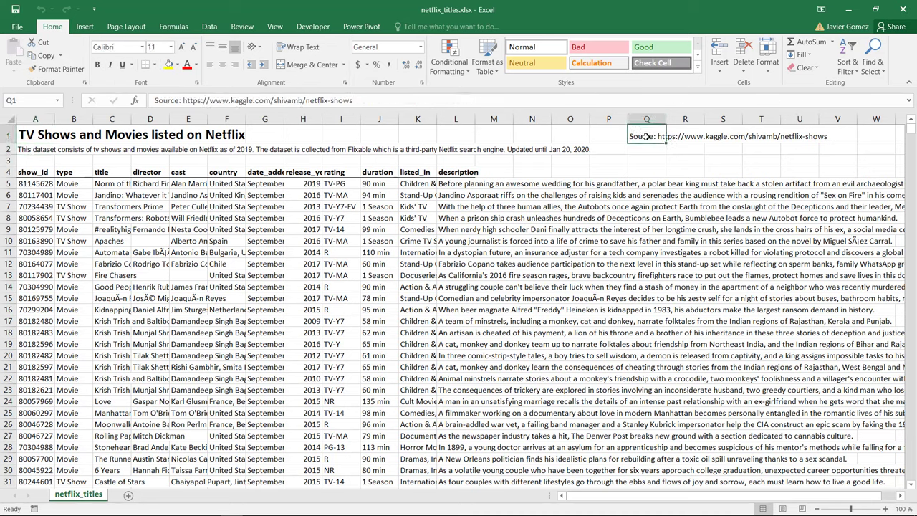
# - Jump from the first show_id down to the last data row, 6238 (Friends)
pyautogui.click(40, 181)
pyautogui.scroll(-4, 167, 242)
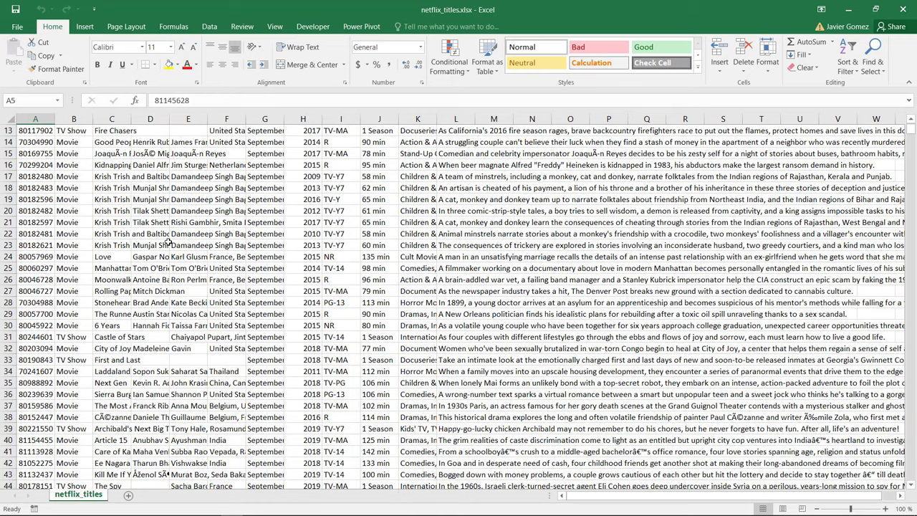
pyautogui.scroll(-4, 167, 243)
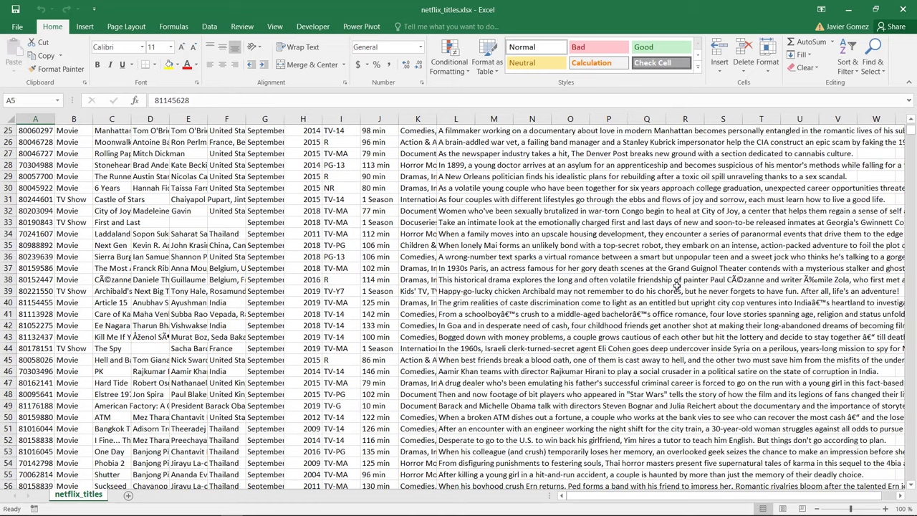
pyautogui.click(34, 256)
pyautogui.hotkey('ctrl', 'Down')
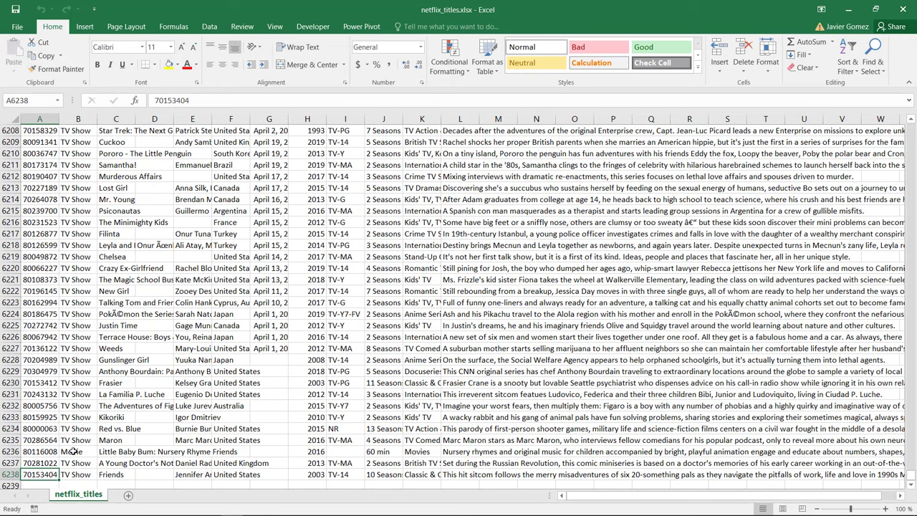
# - Open netflix_titles.xlsx in Power BI, preview the netflix_titles sheet in Navigator, and load it
pyautogui.click(856, 9)
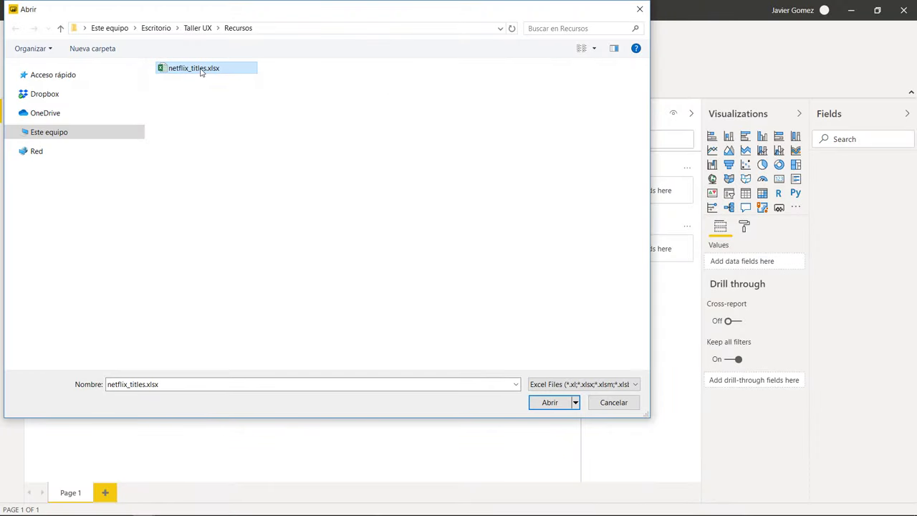
pyautogui.click(550, 403)
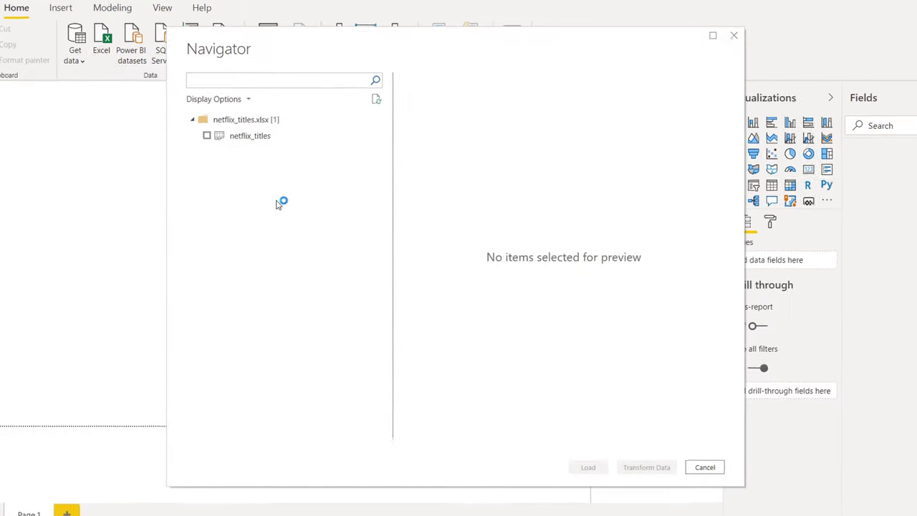
pyautogui.click(167, 117)
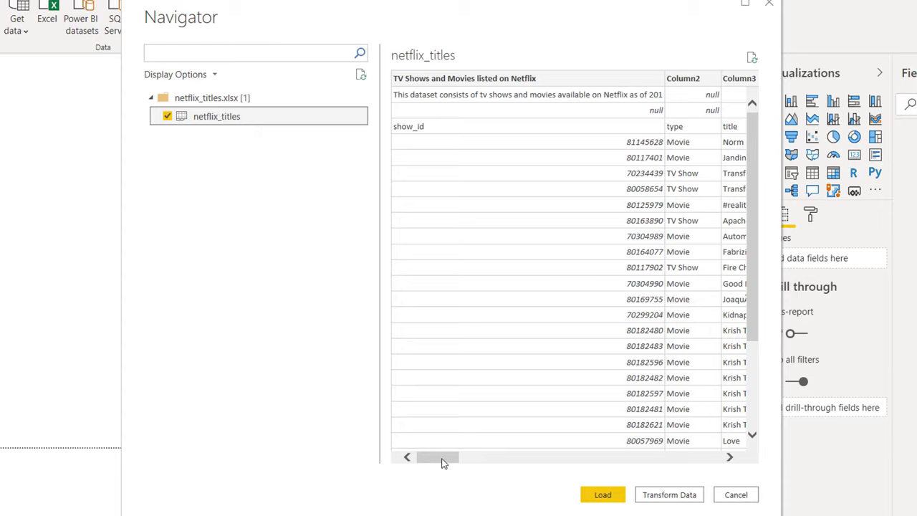
pyautogui.moveTo(442, 462); pyautogui.dragTo(477, 458)
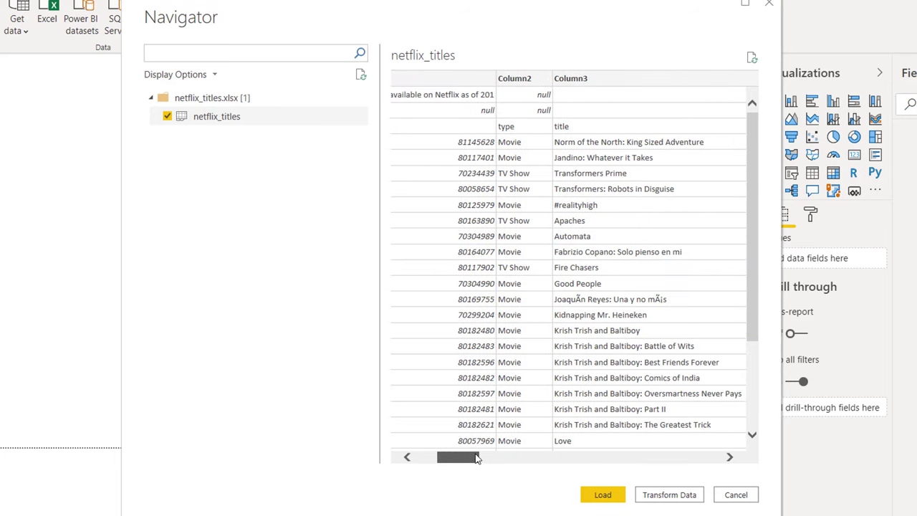
pyautogui.moveTo(477, 459); pyautogui.dragTo(450, 469)
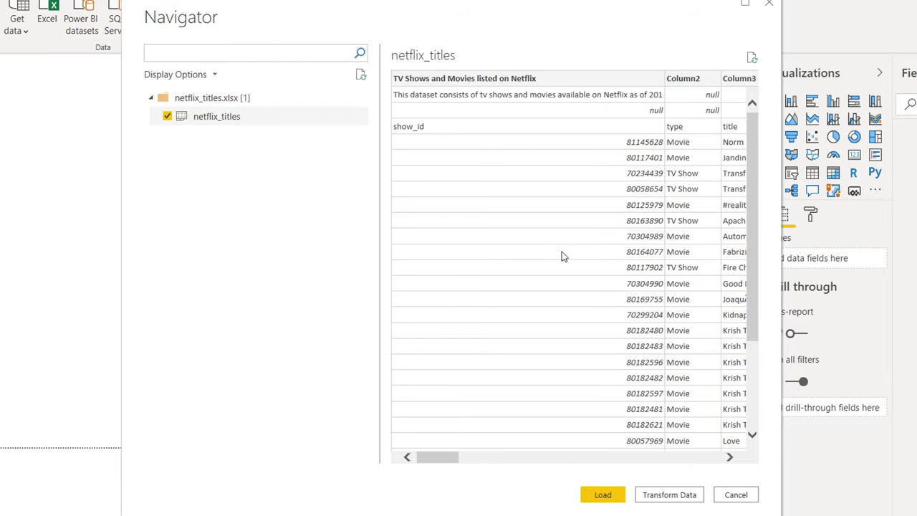
pyautogui.moveTo(458, 459); pyautogui.dragTo(513, 459)
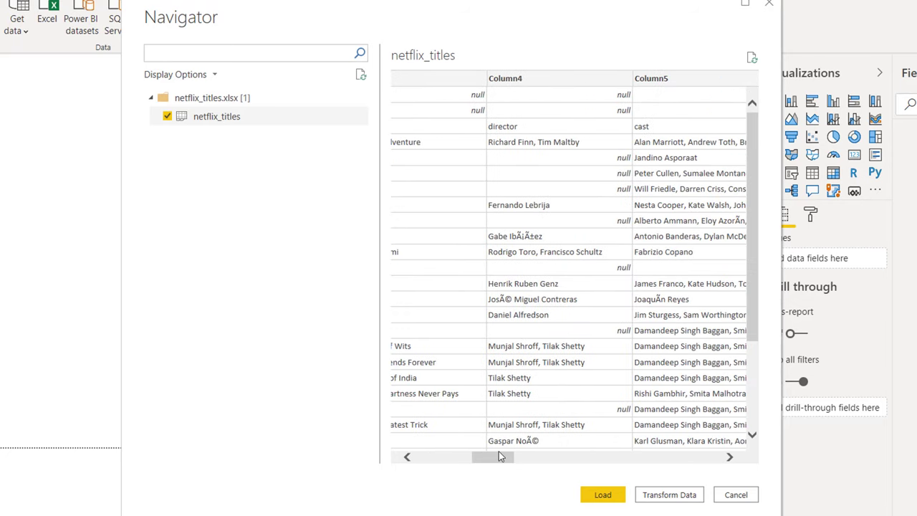
pyautogui.moveTo(501, 456); pyautogui.dragTo(387, 459)
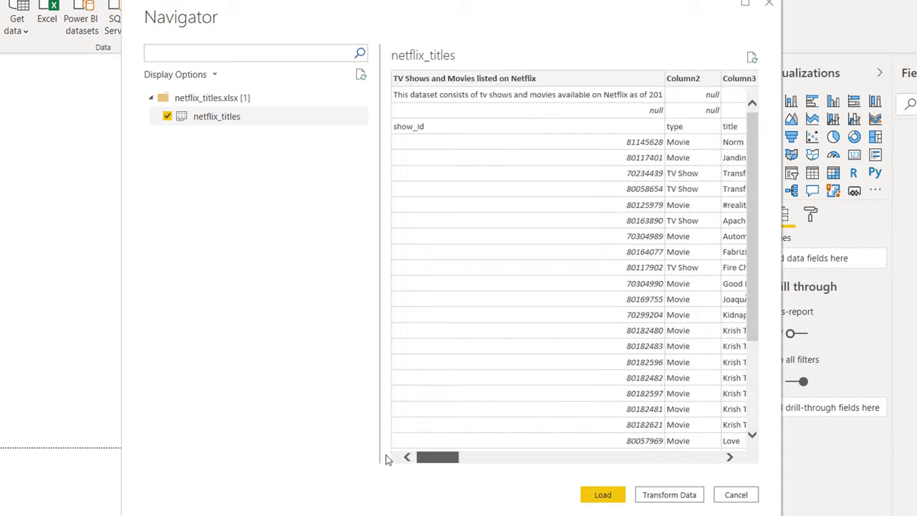
pyautogui.click(607, 501)
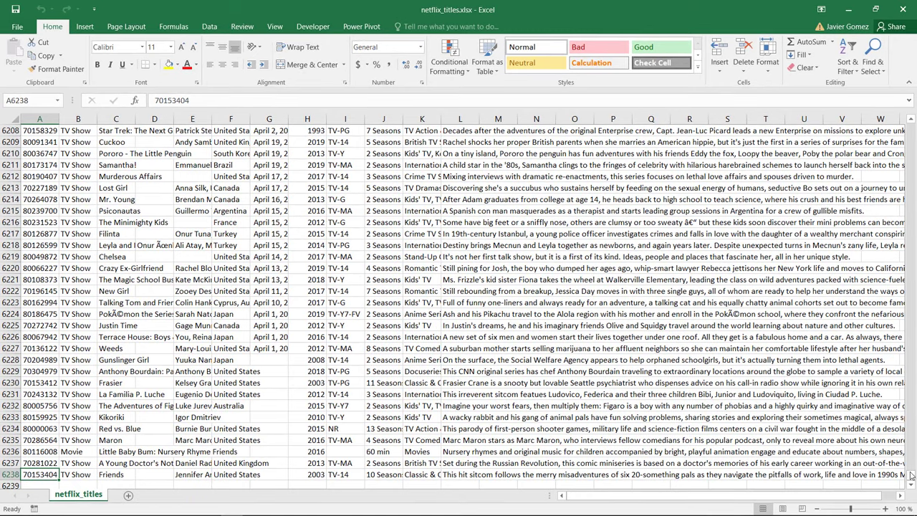
# - Scroll to the top of the Excel sheet to see the title rows above the row-4 headers
pyautogui.moveTo(912, 477); pyautogui.dragTo(913, 126)
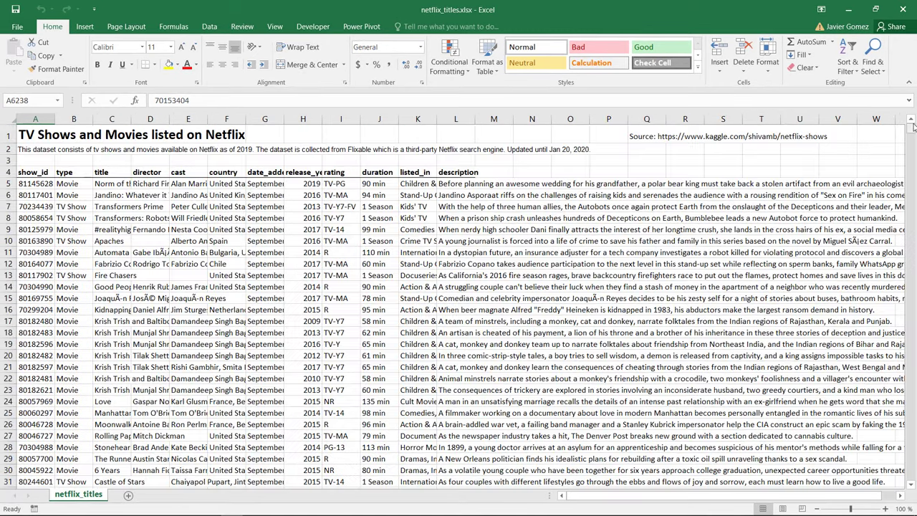
pyautogui.click(74, 177)
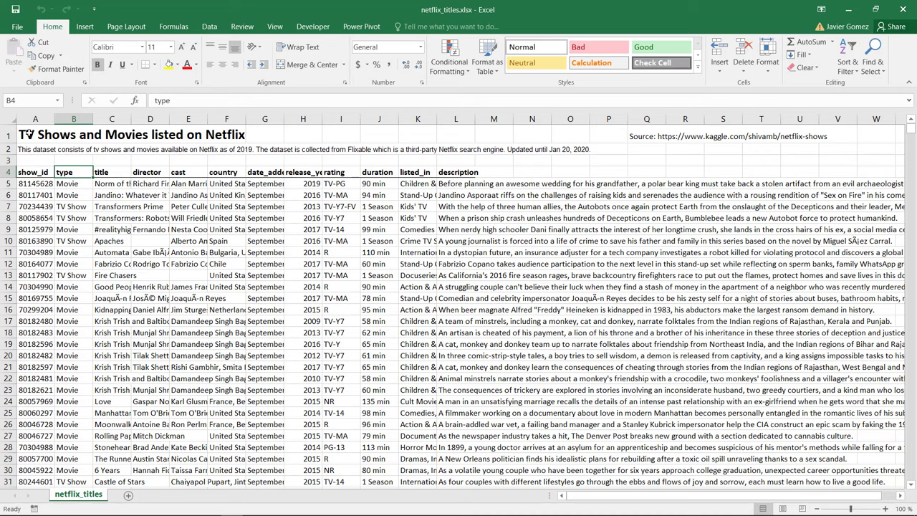
pyautogui.click(33, 129)
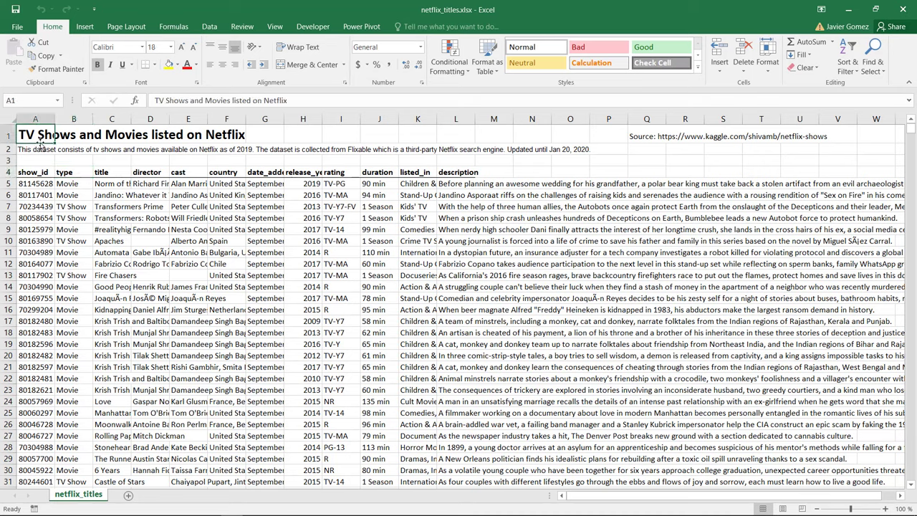
pyautogui.click(38, 152)
pyautogui.click(40, 136)
pyautogui.click(79, 132)
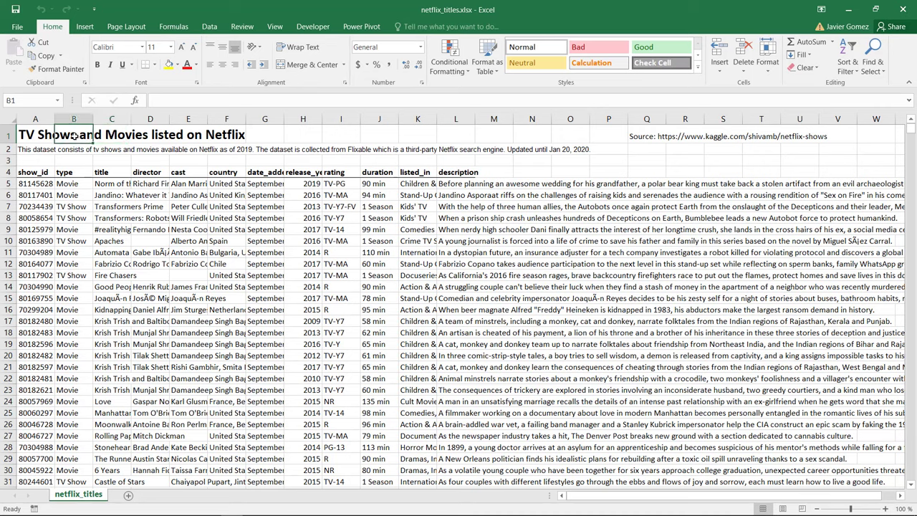
pyautogui.click(129, 132)
pyautogui.click(145, 132)
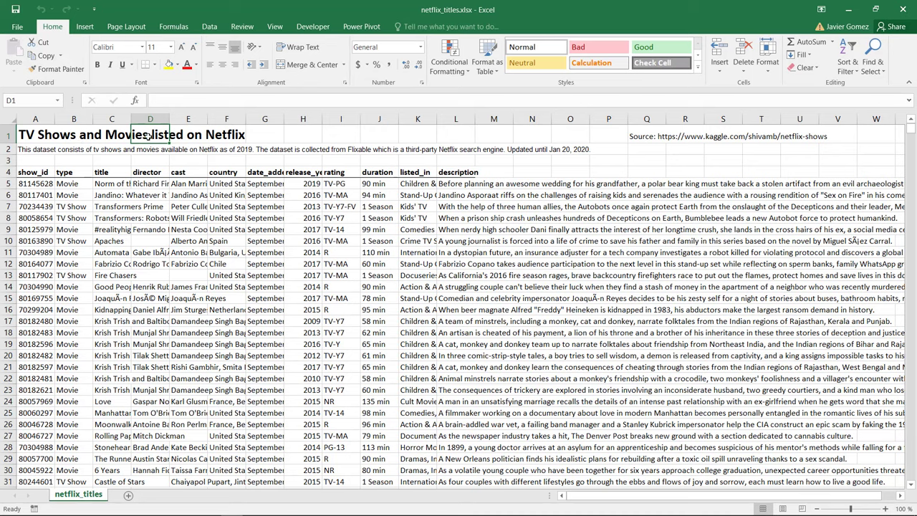
pyautogui.click(26, 172)
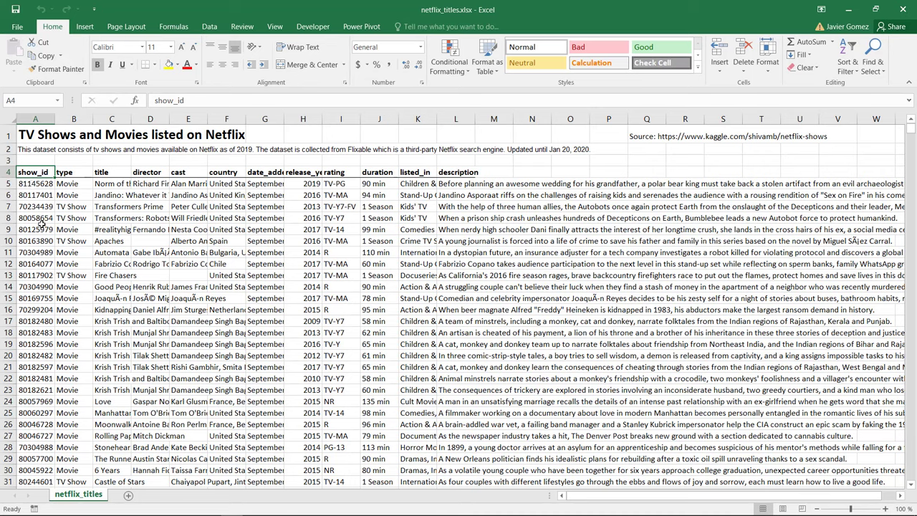
pyautogui.click(189, 227)
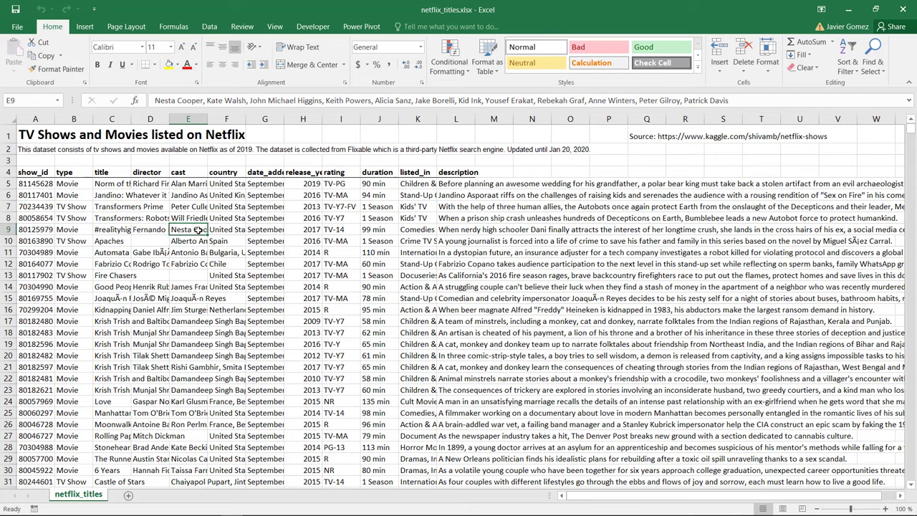
pyautogui.click(70, 205)
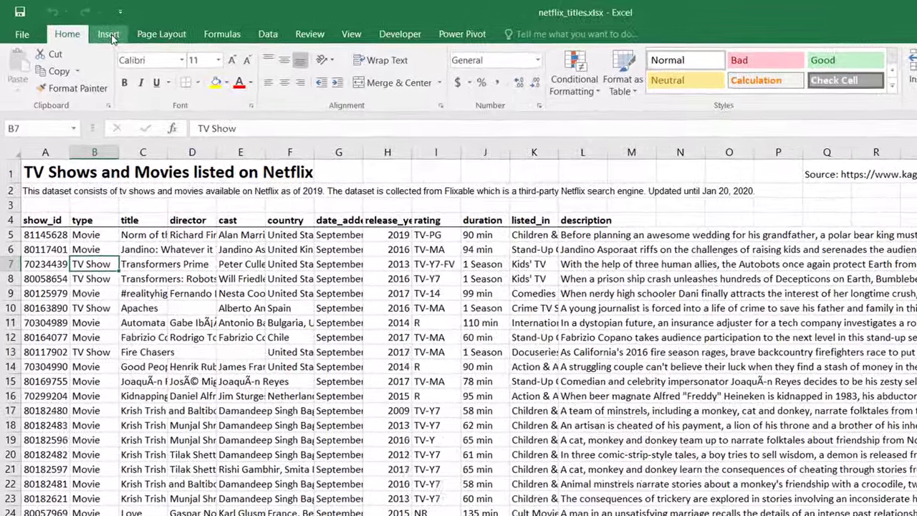
# - Convert the range A4:L6238 into a table with headers via Insert > Table
pyautogui.click(111, 35)
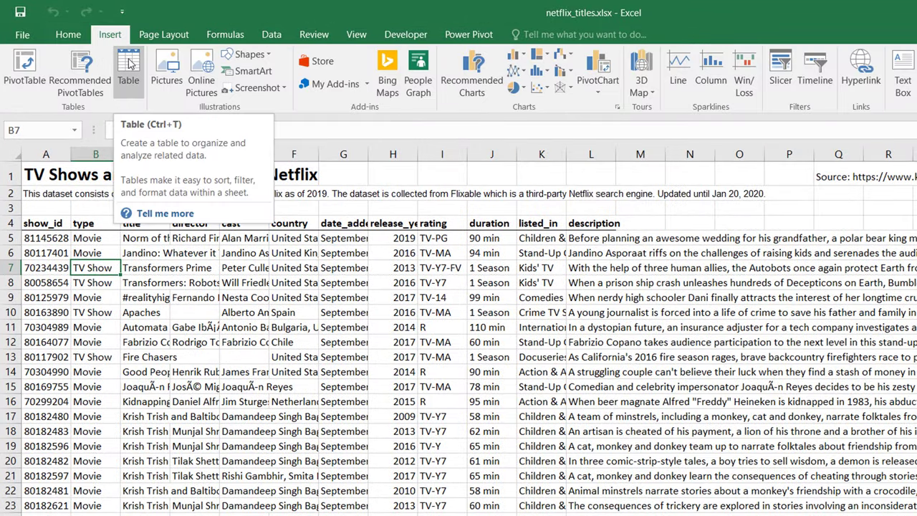
pyautogui.click(130, 64)
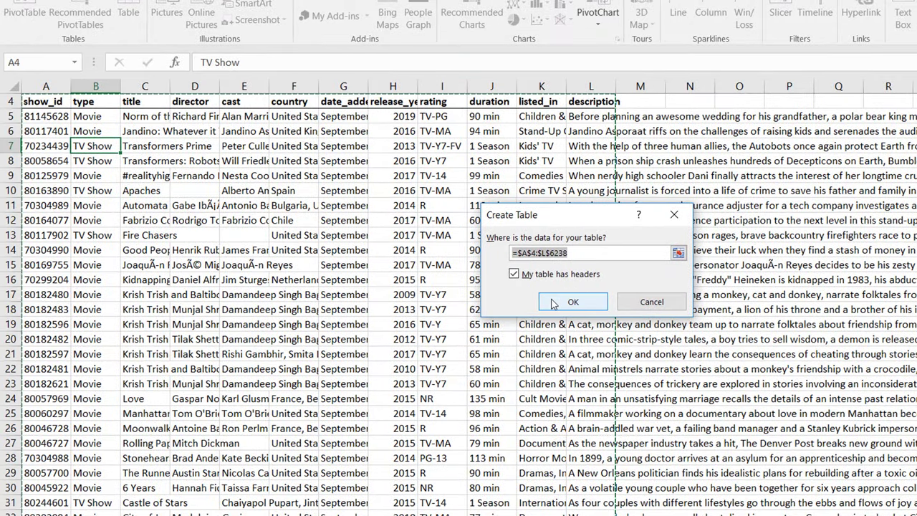
pyautogui.click(574, 301)
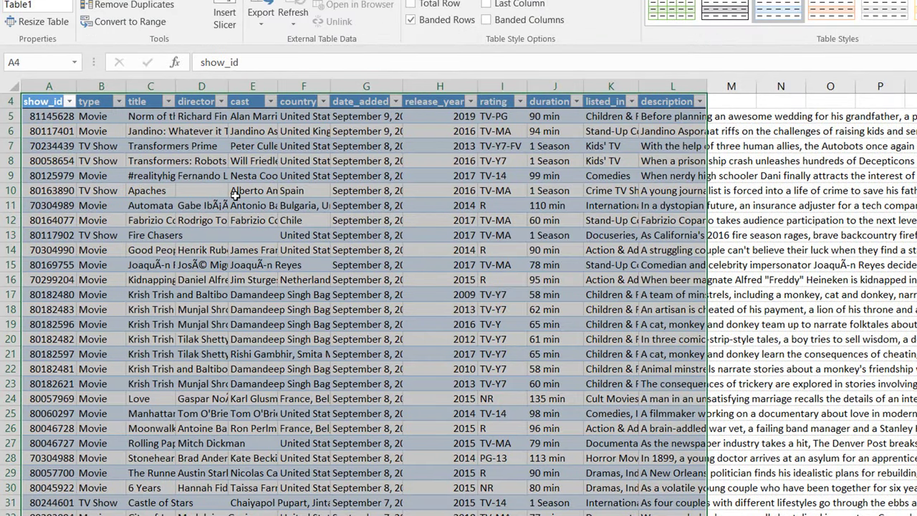
# - Demonstrate the Ctrl+T table shortcut and select cells inside and outside the new table
pyautogui.click(176, 185)
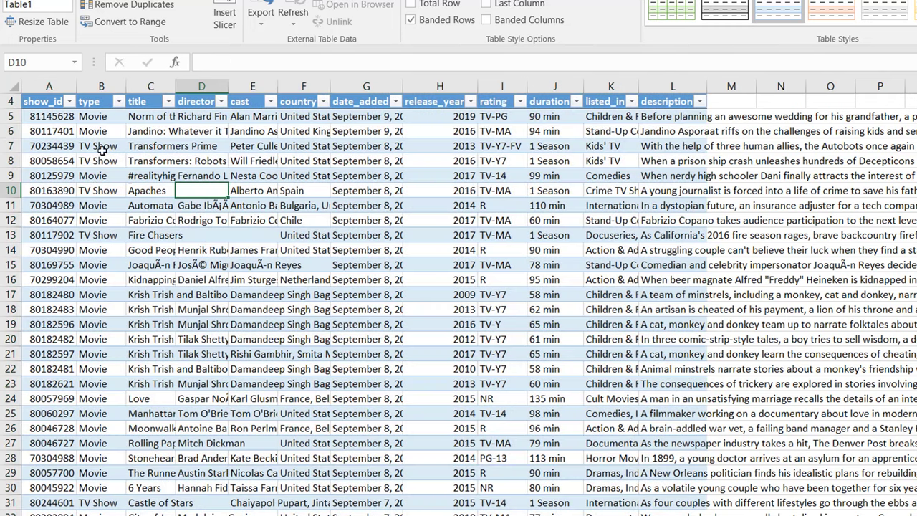
pyautogui.click(164, 177)
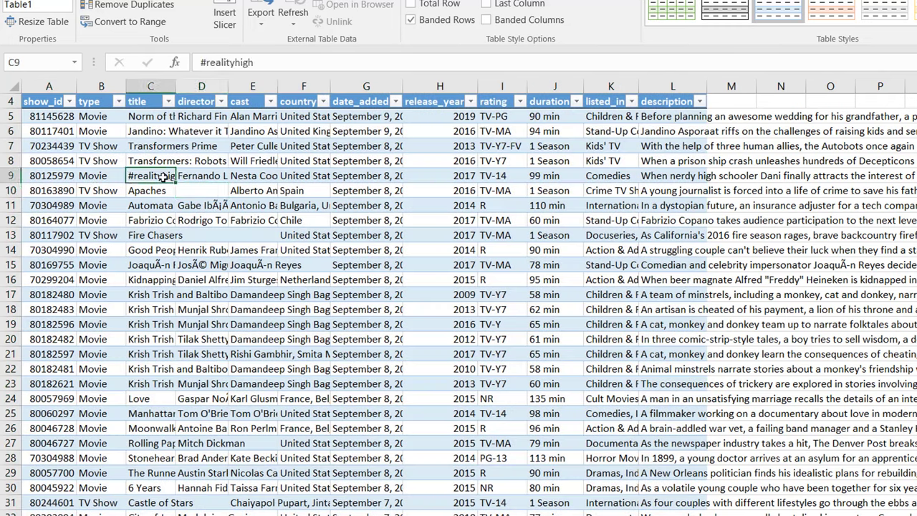
pyautogui.hotkey('ctrl', 't')
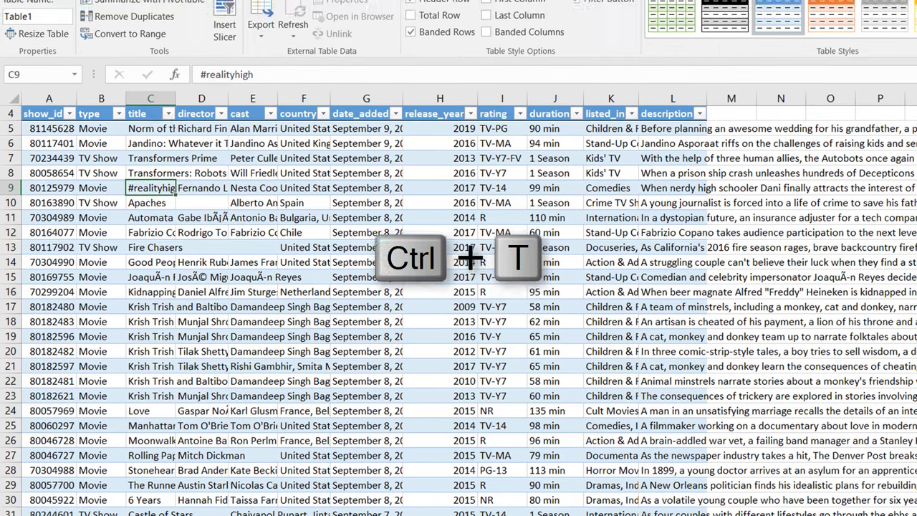
pyautogui.click(110, 29)
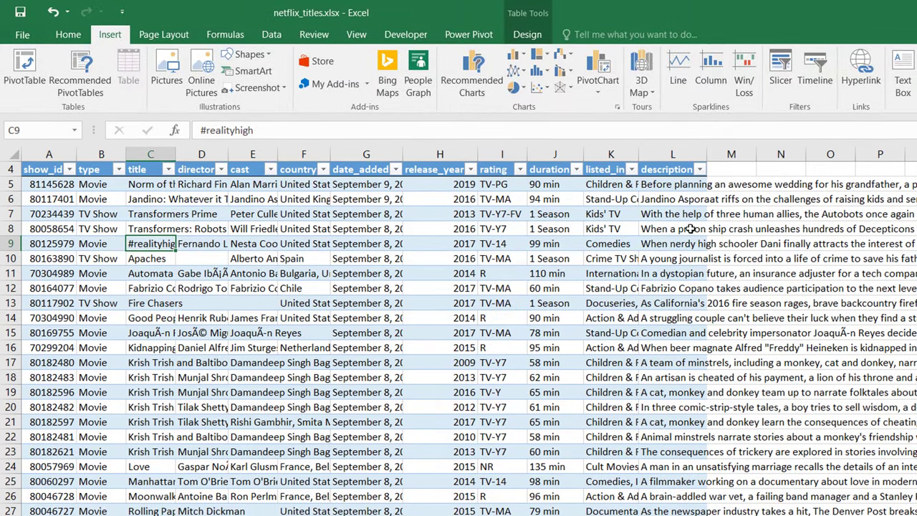
pyautogui.click(749, 226)
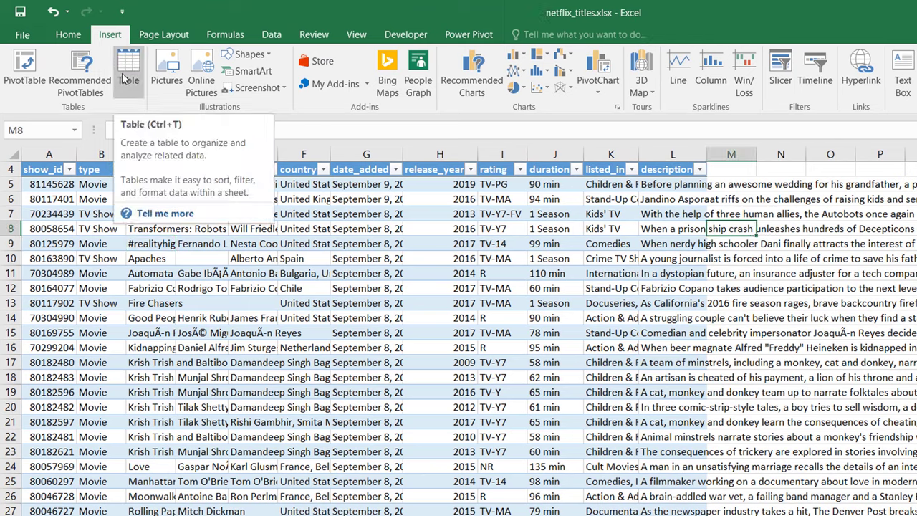
pyautogui.click(108, 320)
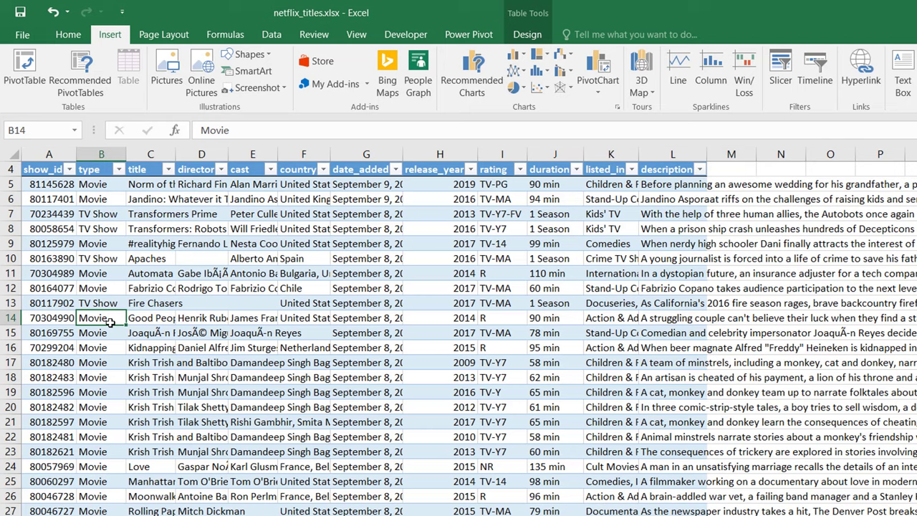
pyautogui.click(213, 228)
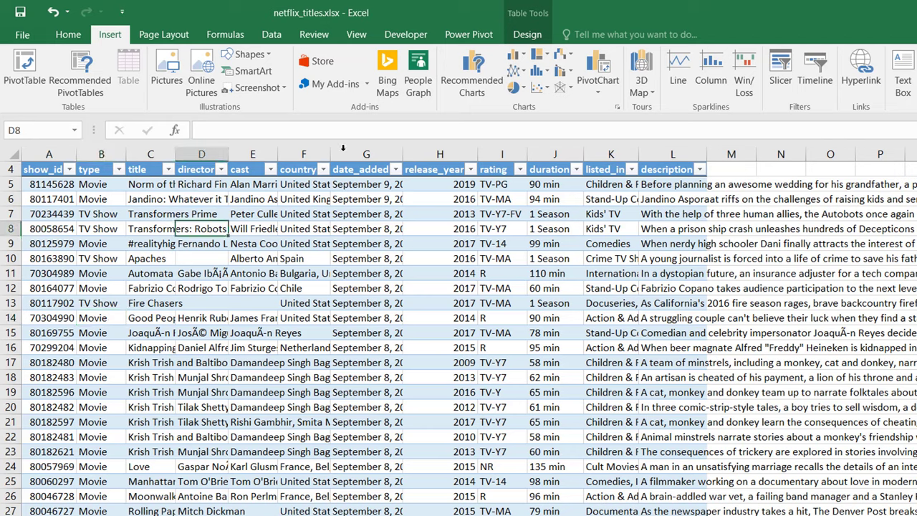